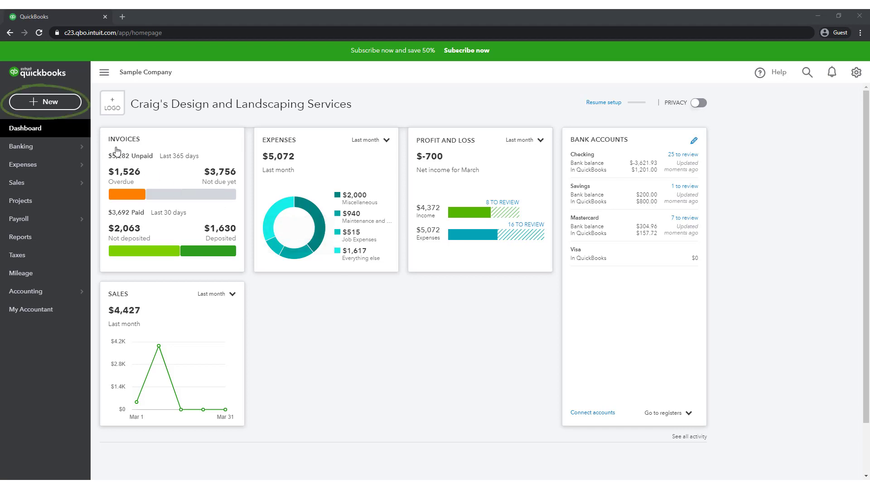
Start a new vendor bill for Chin's Gas and Oil with Net 30 payment terms.
left_click(72, 109)
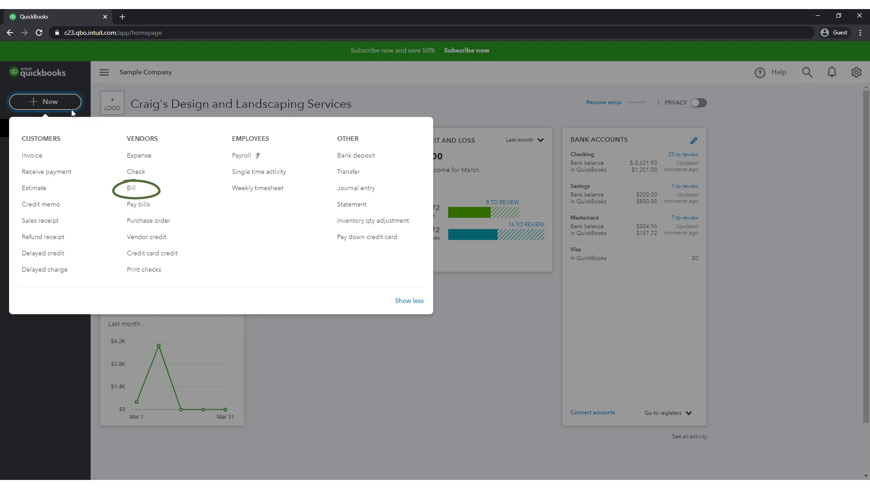
left_click(131, 188)
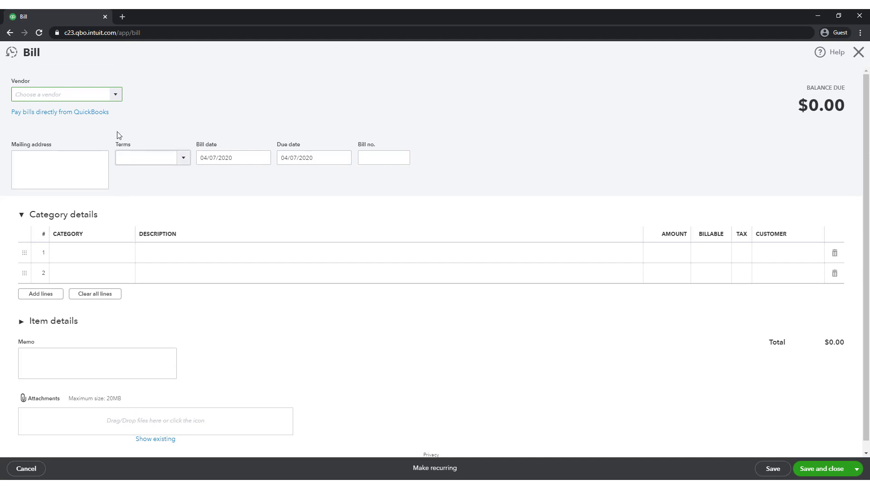
left_click(117, 95)
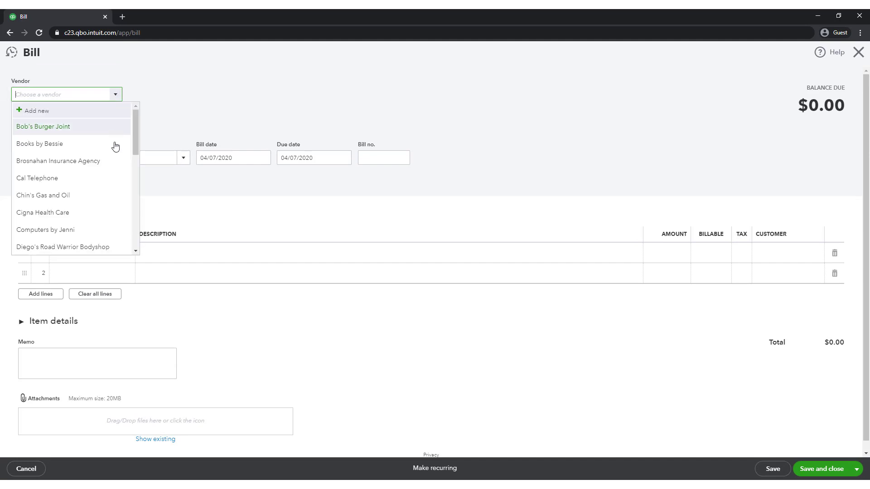
left_click(109, 194)
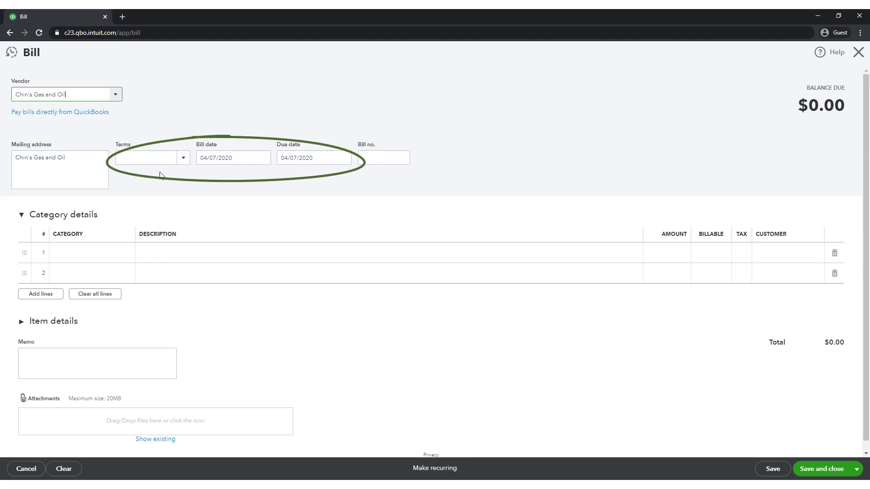
left_click(183, 159)
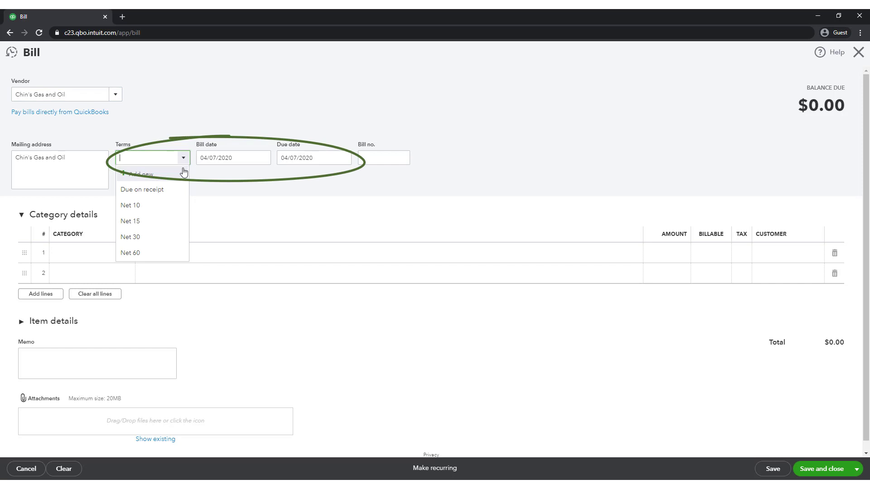
left_click(168, 238)
left_click(226, 189)
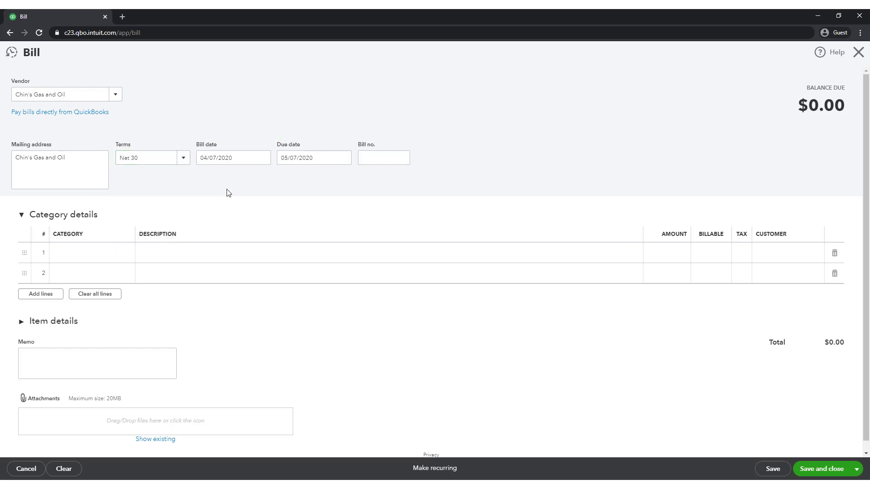
Enter a Utilities: Gas and Electric line for 143.18 on the bill, and save and close it.
left_click(112, 256)
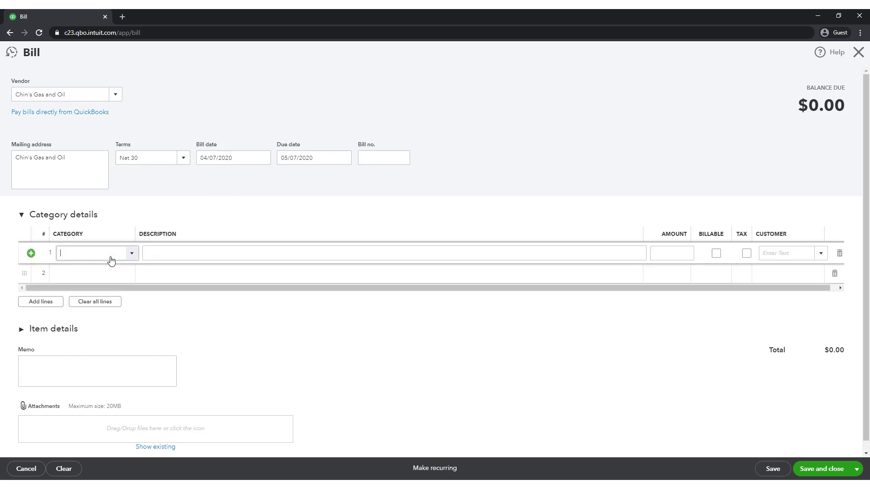
left_click(131, 256)
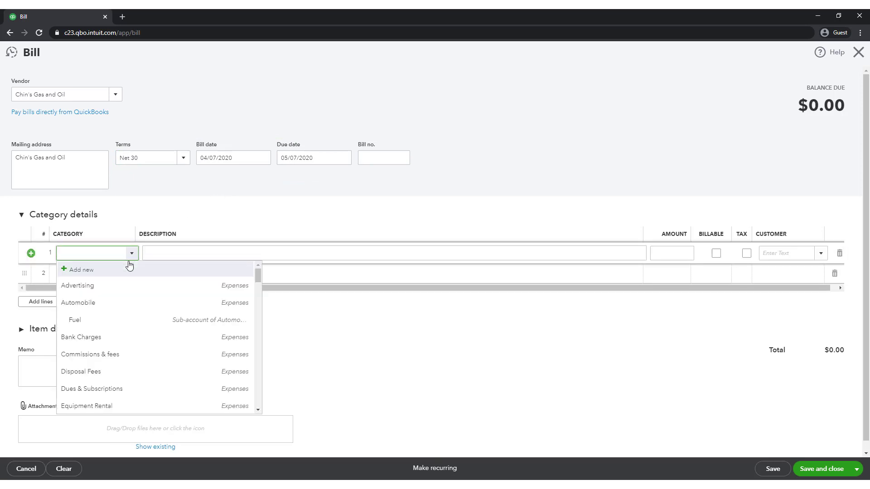
scroll(121, 320, "down", 1)
scroll(122, 320, "down", 8)
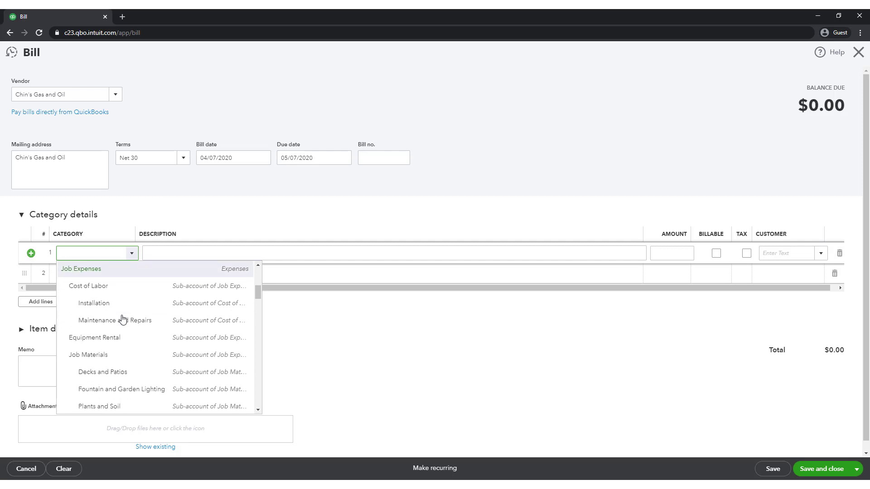
scroll(122, 318, "down", 5)
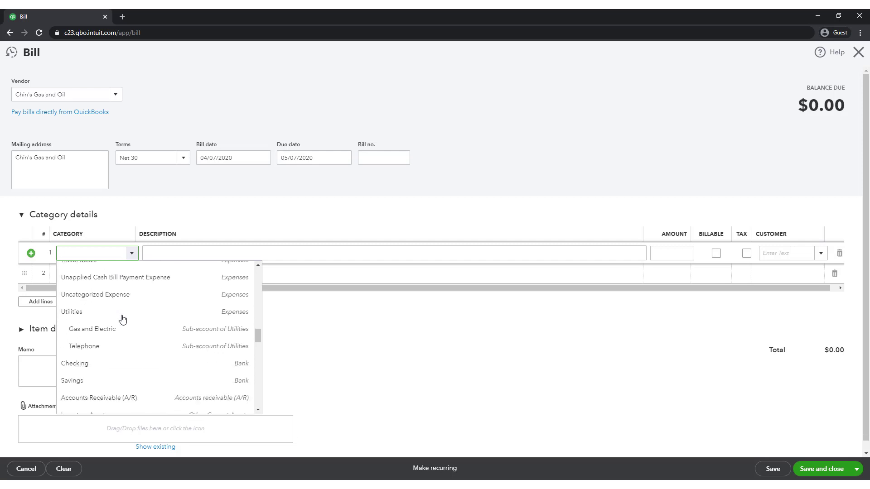
left_click(117, 333)
left_click(663, 253)
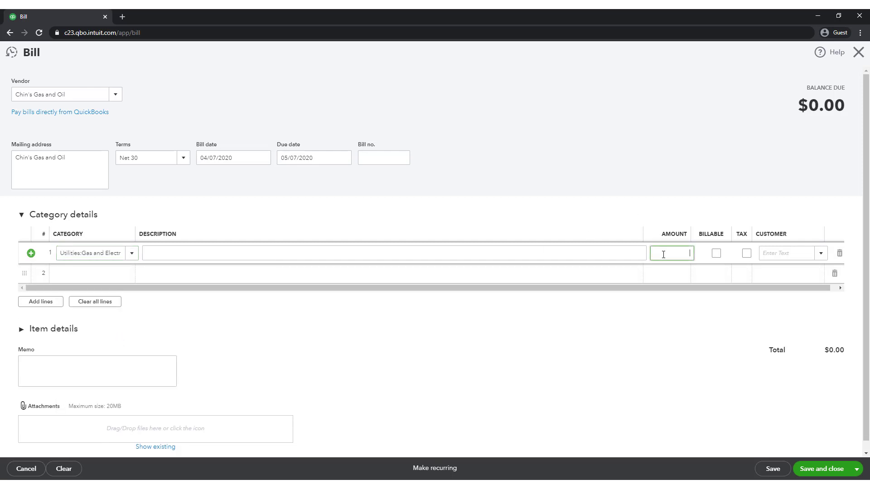
type("143.18")
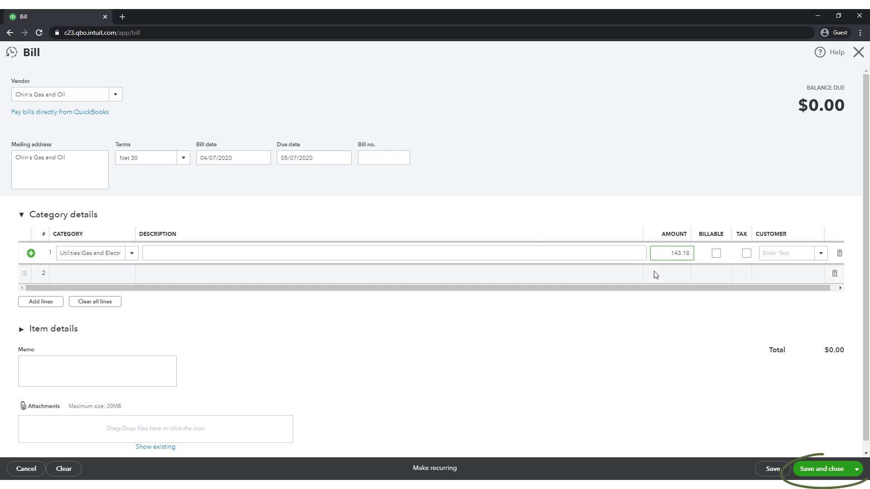
left_click(680, 276)
left_click(821, 471)
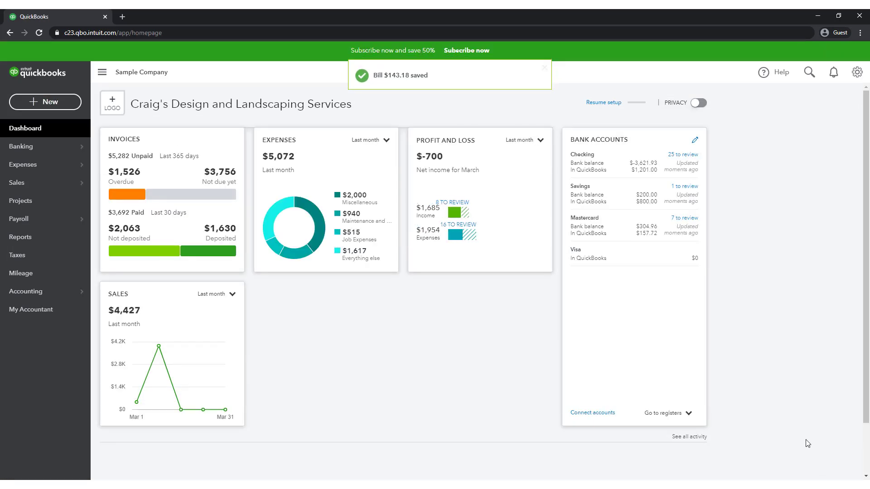
Open the transaction list of the vendor Chin's Gas and Oil to review the saved bill.
mouse_move(83, 169)
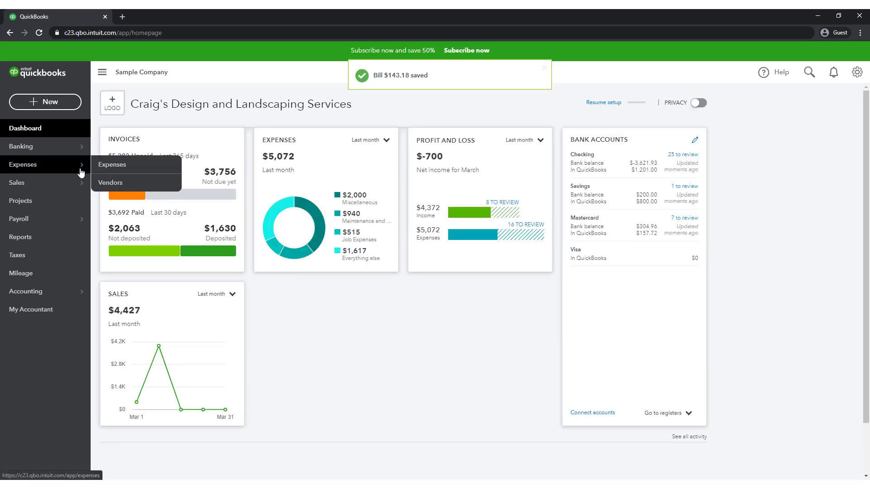
left_click(110, 183)
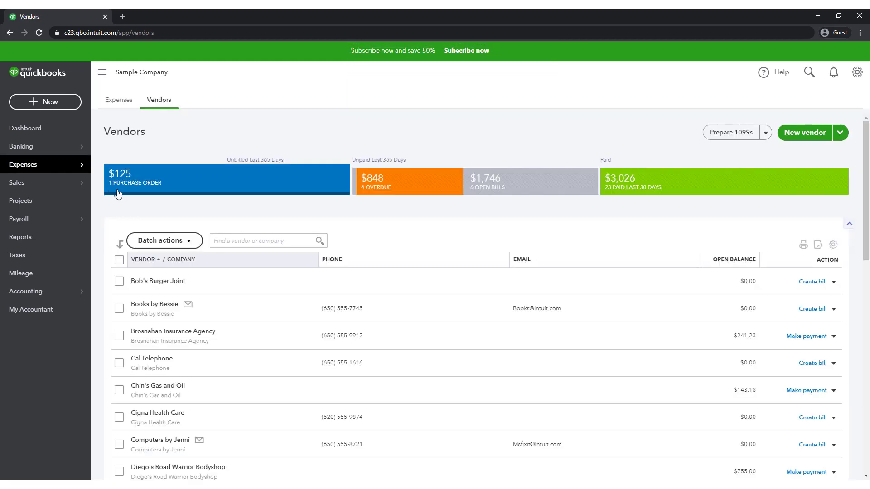
left_click(190, 392)
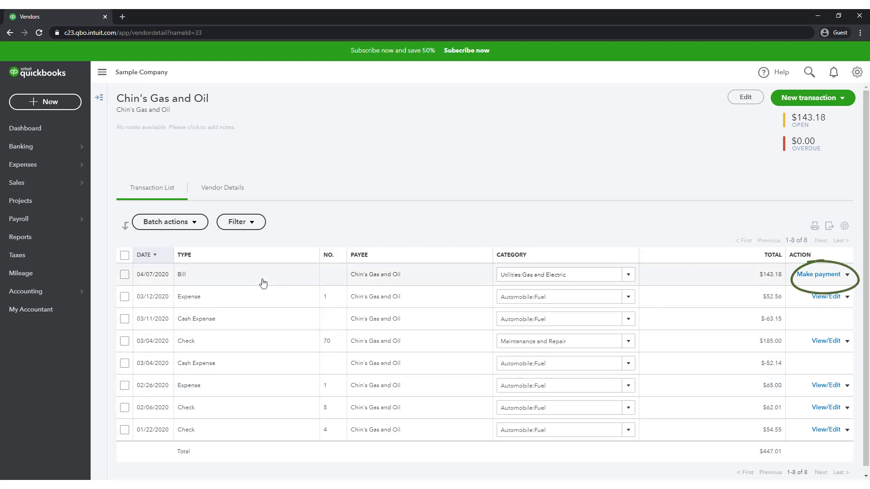
Start another new bill for the vendor Fidelity with Net 15 payment terms.
left_click(48, 106)
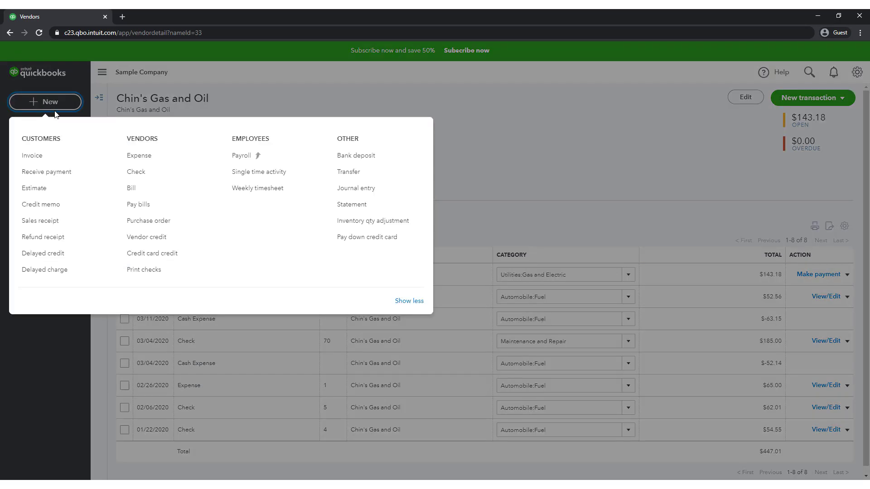
left_click(123, 190)
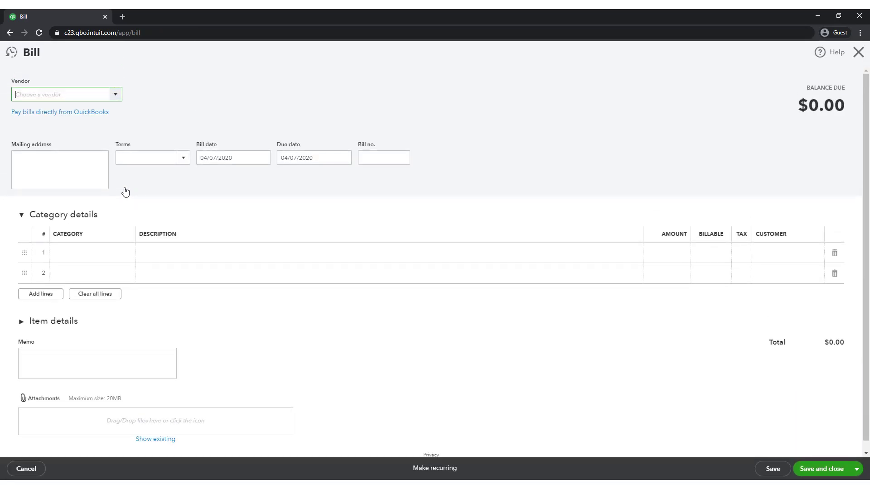
left_click(116, 98)
type("Fidelity")
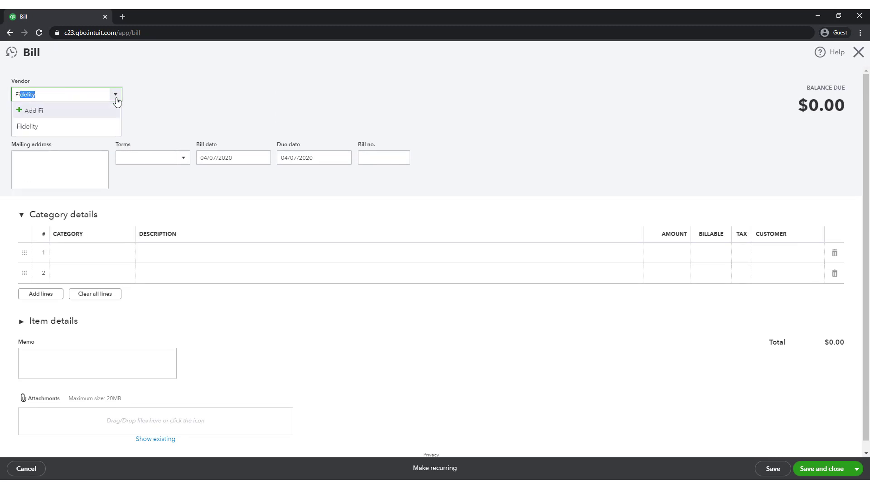
left_click(104, 129)
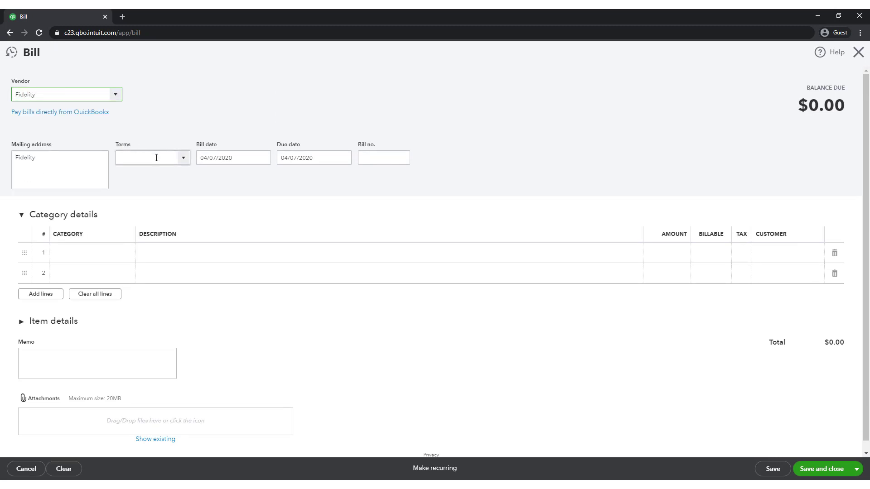
left_click(177, 162)
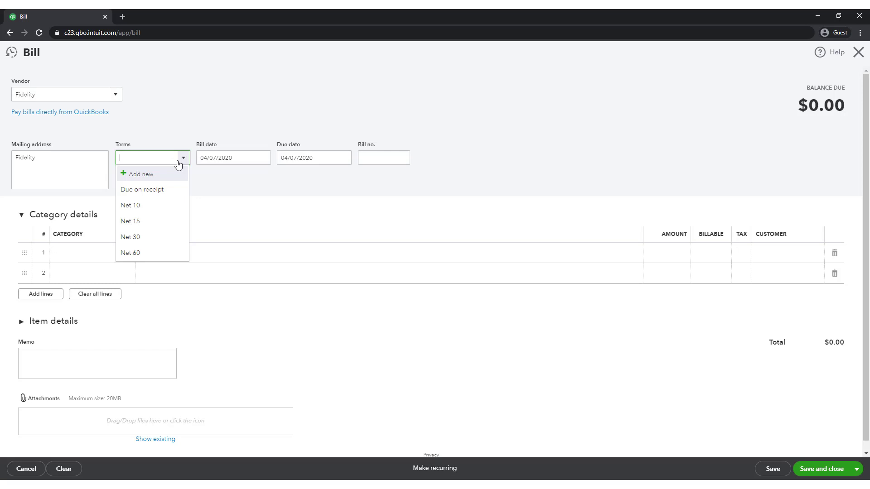
left_click(151, 222)
Enter an Insurance: Workers Compensation line for 600.00 on the Fidelity bill, and save and close it.
type("work")
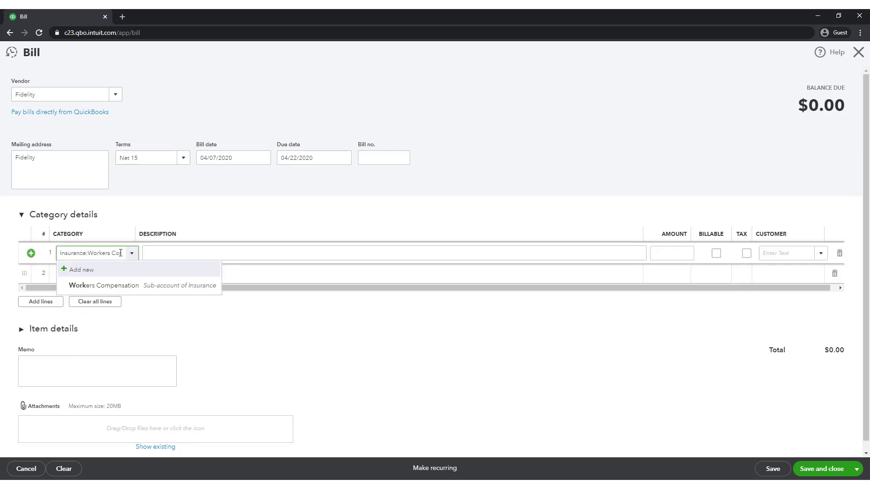
left_click(112, 286)
left_click(668, 252)
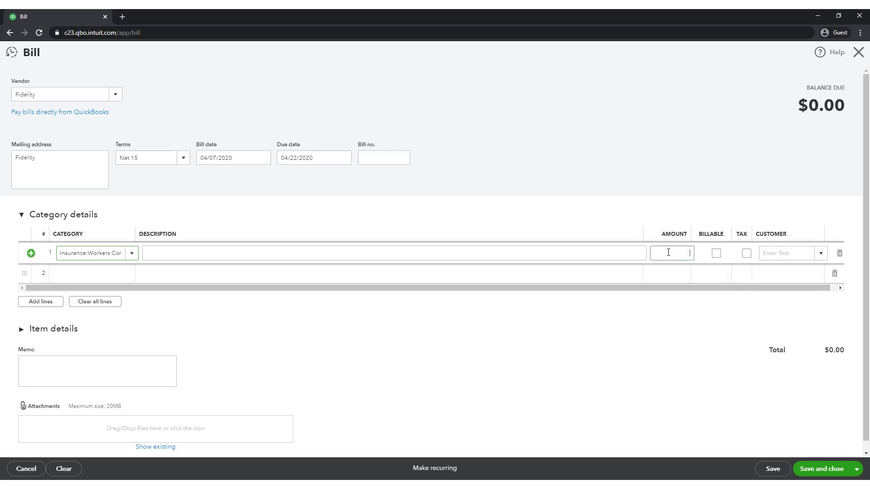
type("600.00")
left_click(716, 342)
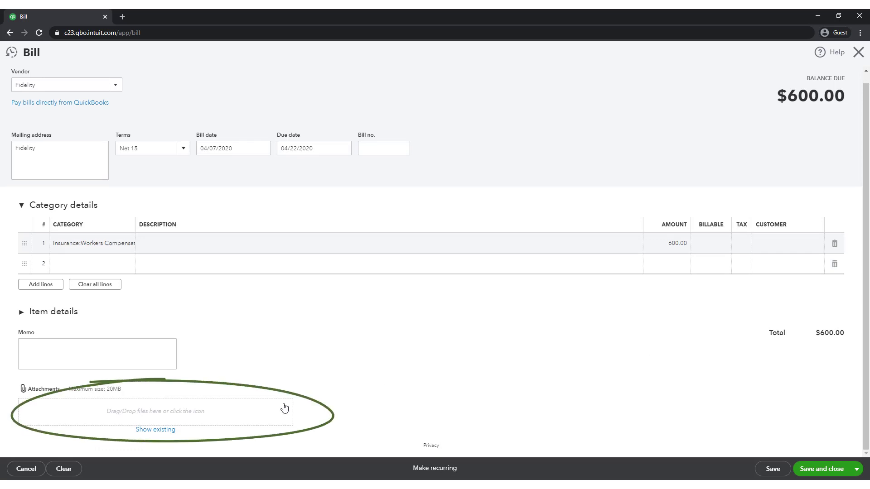
left_click(833, 475)
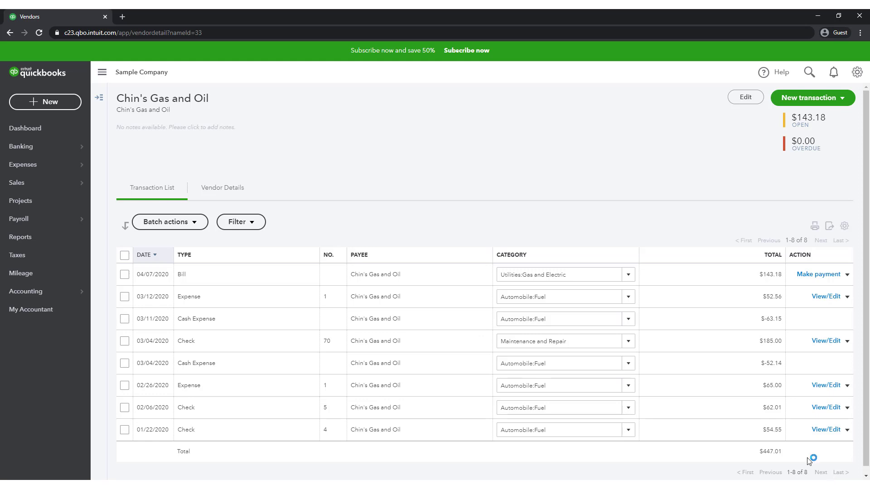
Select the Fidelity and Chin's Gas and Oil bills in Pay Bills, with Checking as the payment account.
left_click(68, 111)
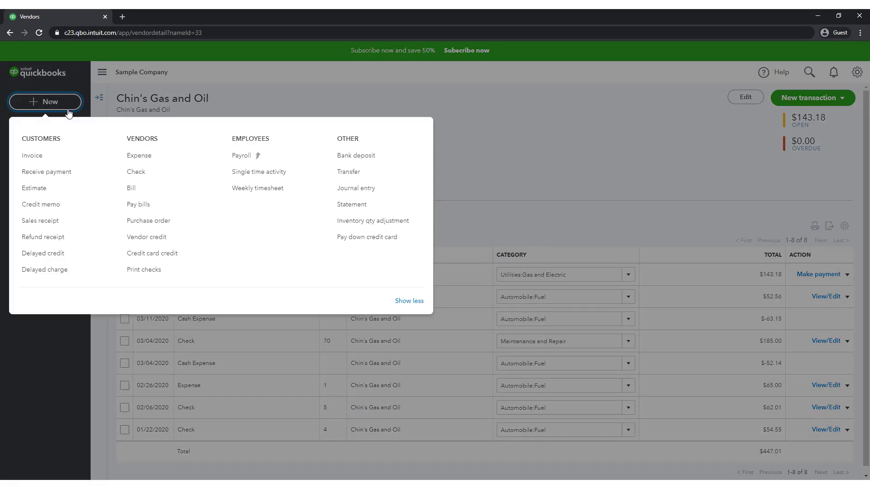
left_click(136, 207)
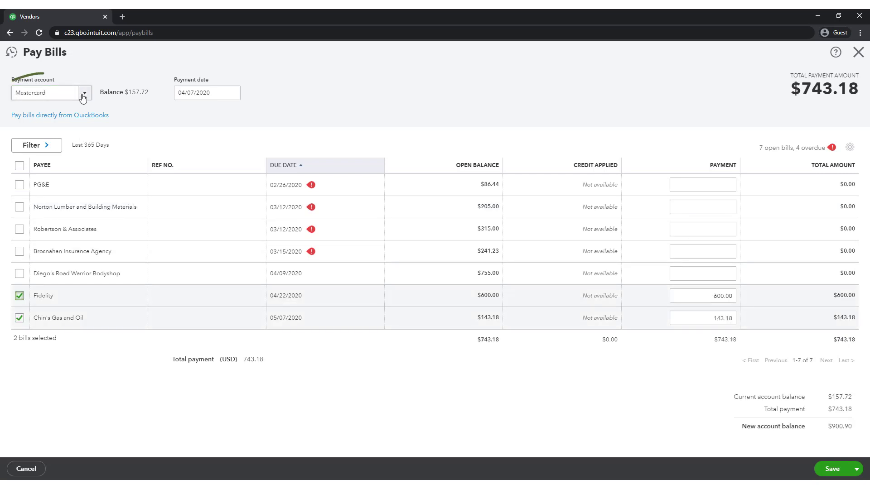
left_click(83, 94)
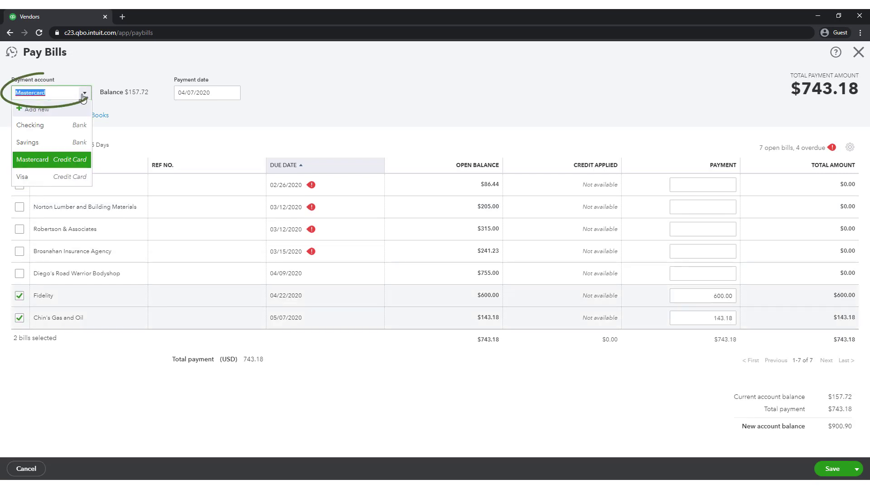
left_click(64, 129)
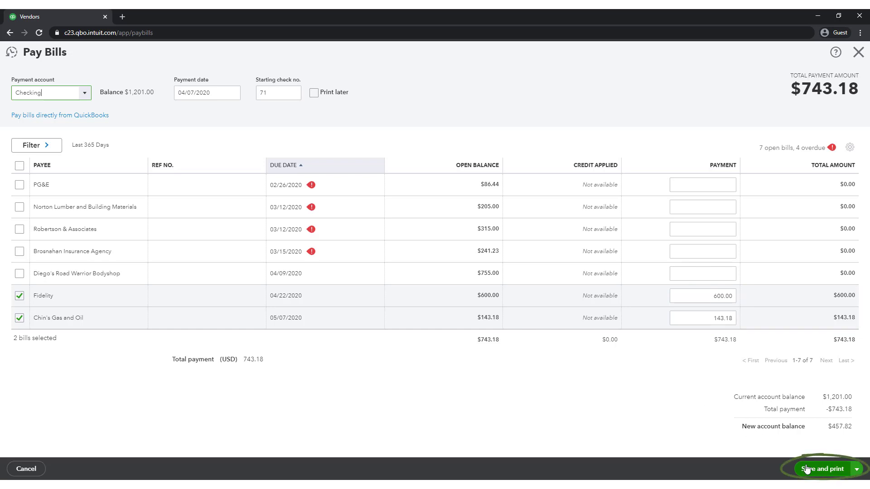
Enable the Print later option for the checks of the selected bill payments.
left_click(313, 94)
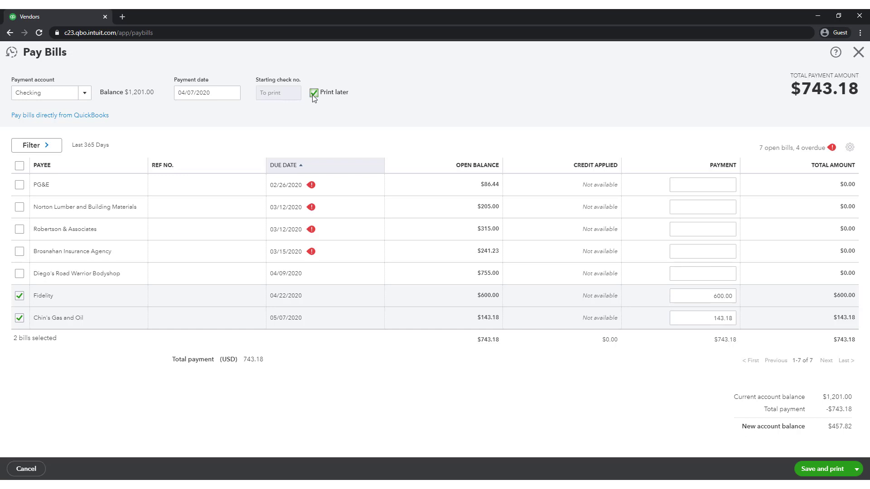
left_click(314, 93)
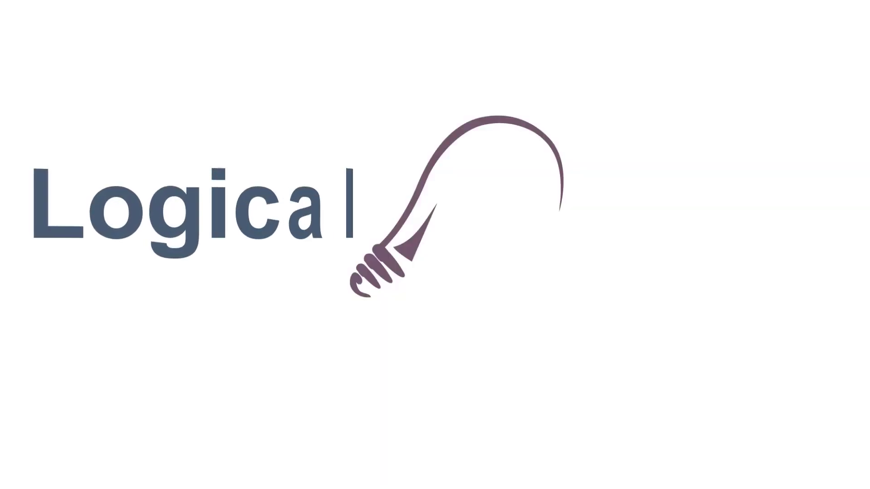